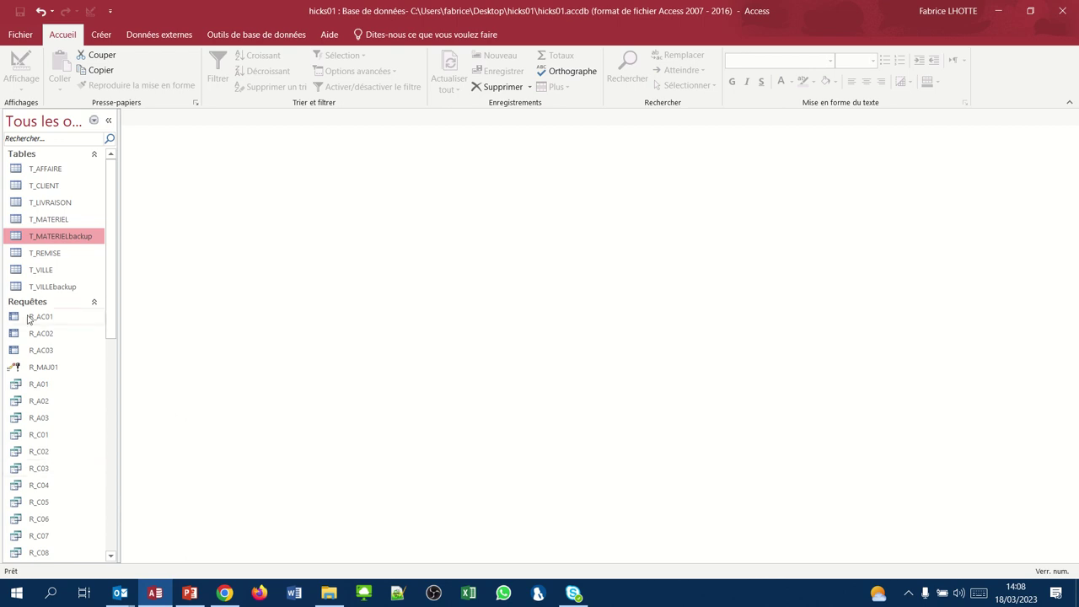
- Open the T_MATERIEL table, review the material numbers and pvmat prices, and close it
double_click(50, 220)
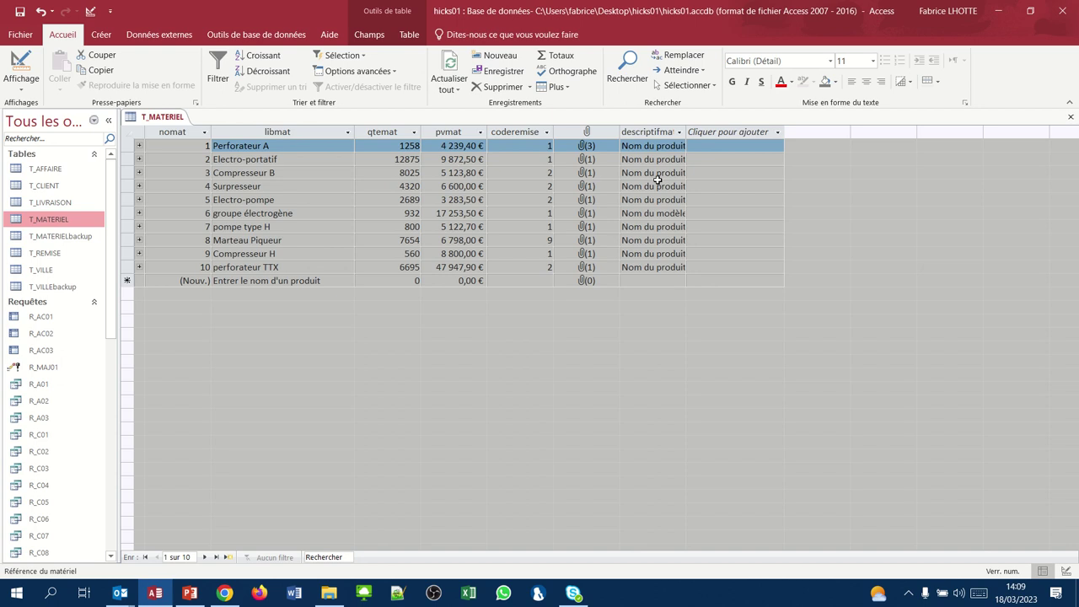
left_click(1071, 116)
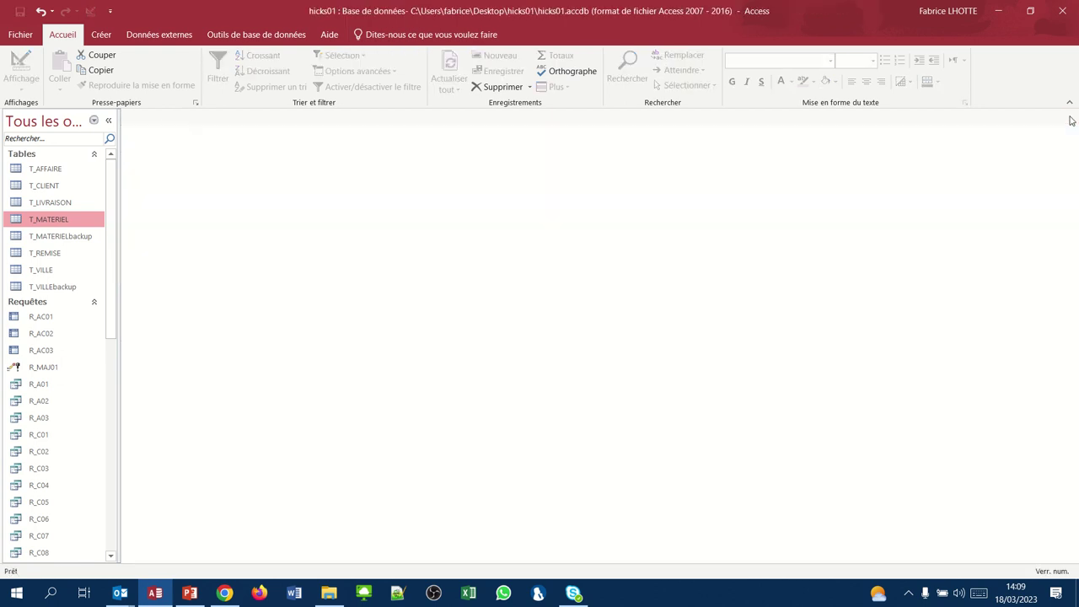
- Create a new design-view query based on the T_MATERIEL table, keeping only one copy of the table in it
left_click(93, 37)
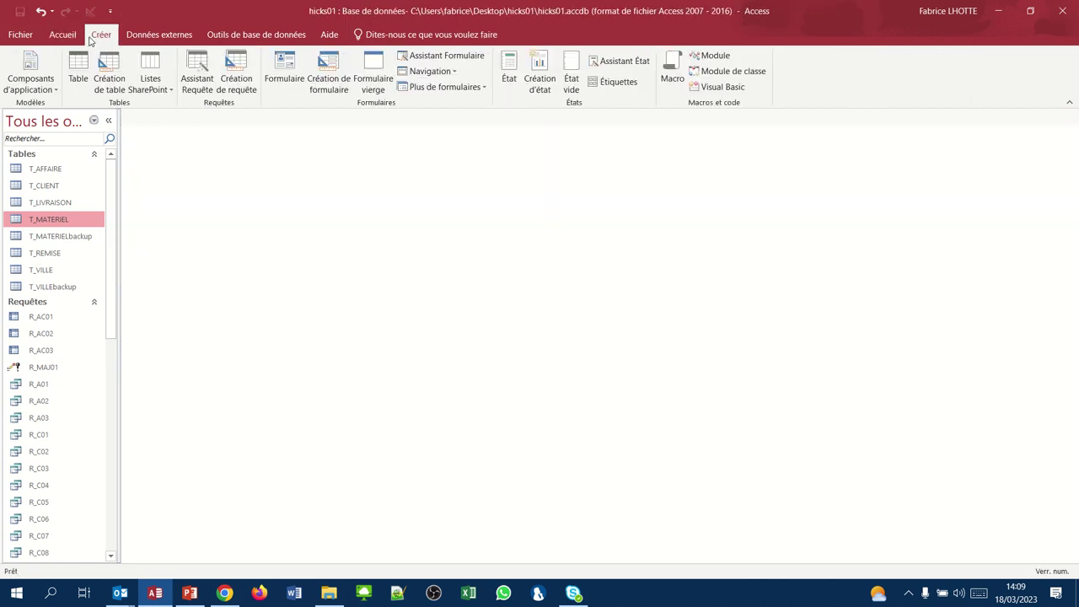
left_click(228, 76)
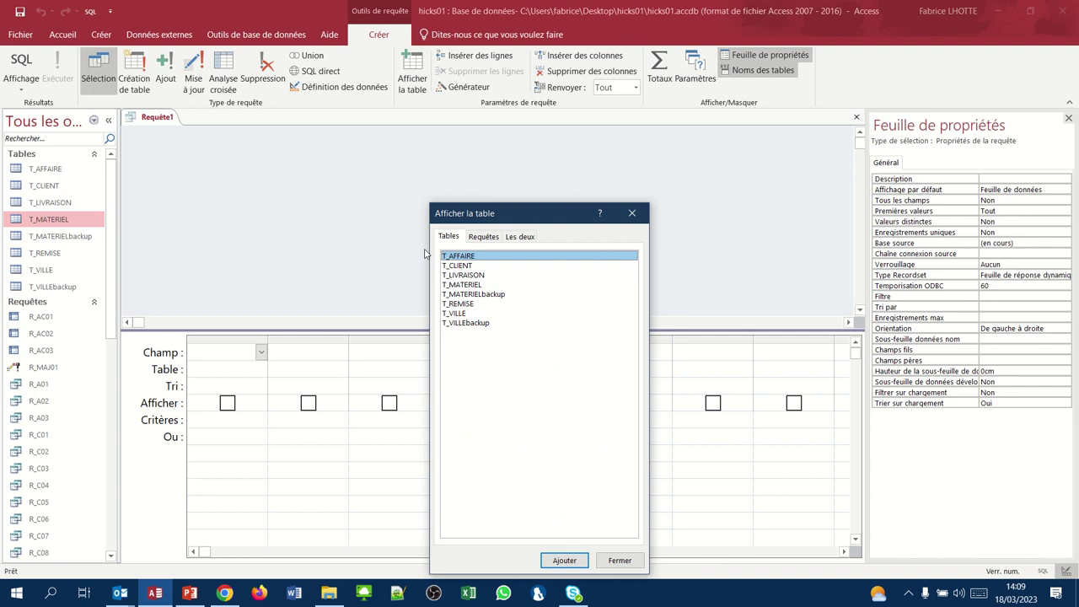
left_click(465, 287)
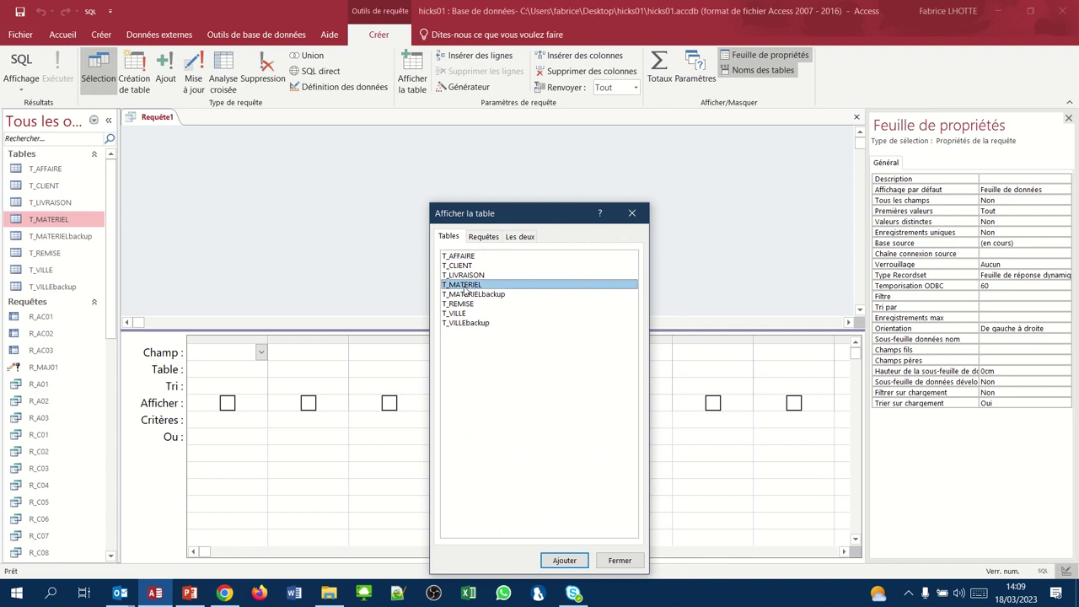
double_click(466, 290)
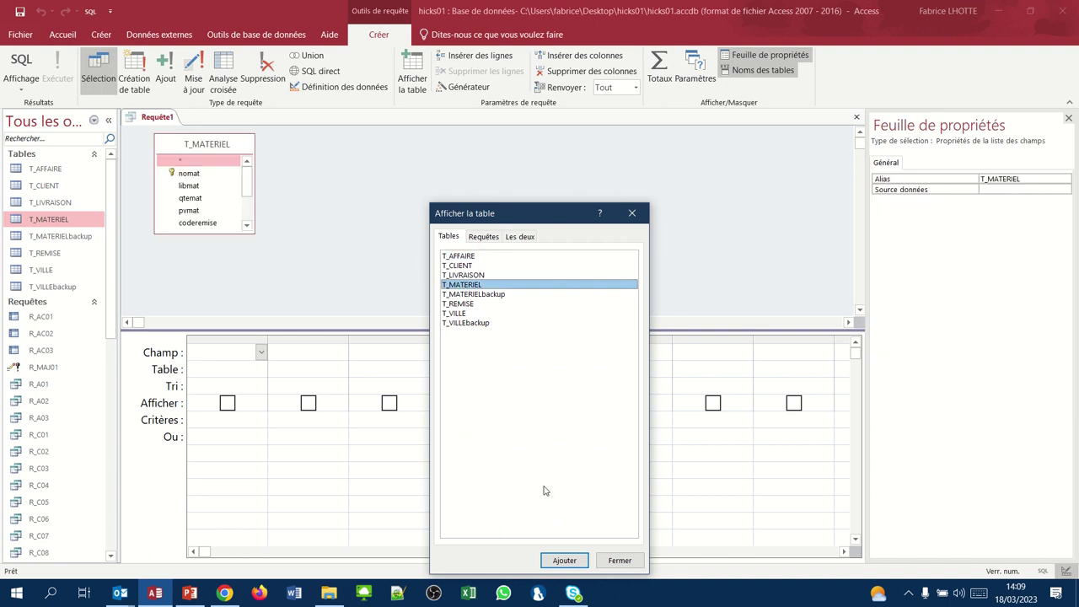
left_click(557, 563)
left_click(620, 561)
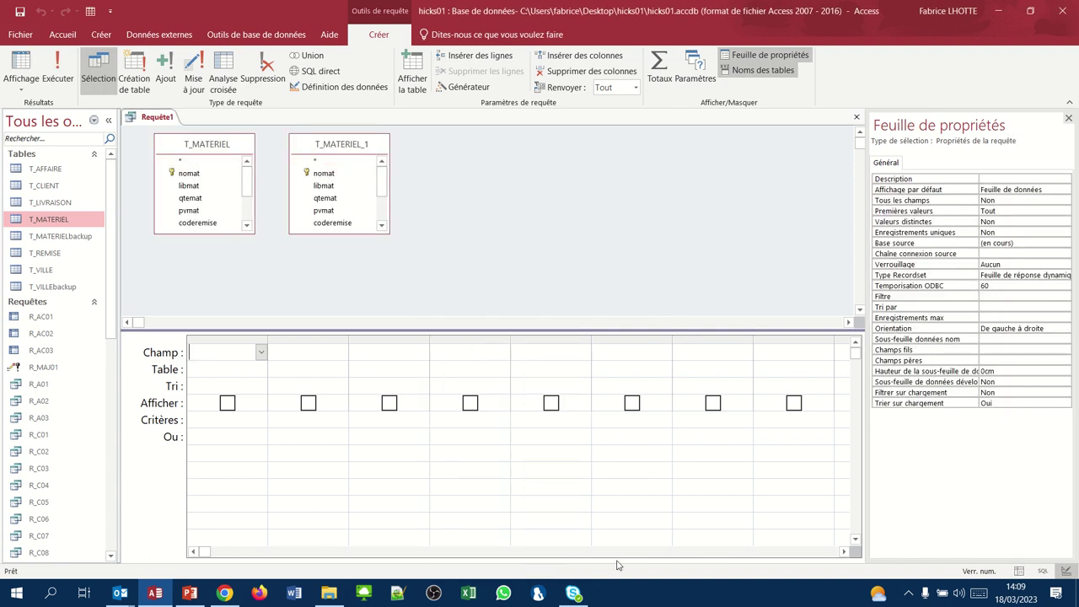
left_click(363, 144)
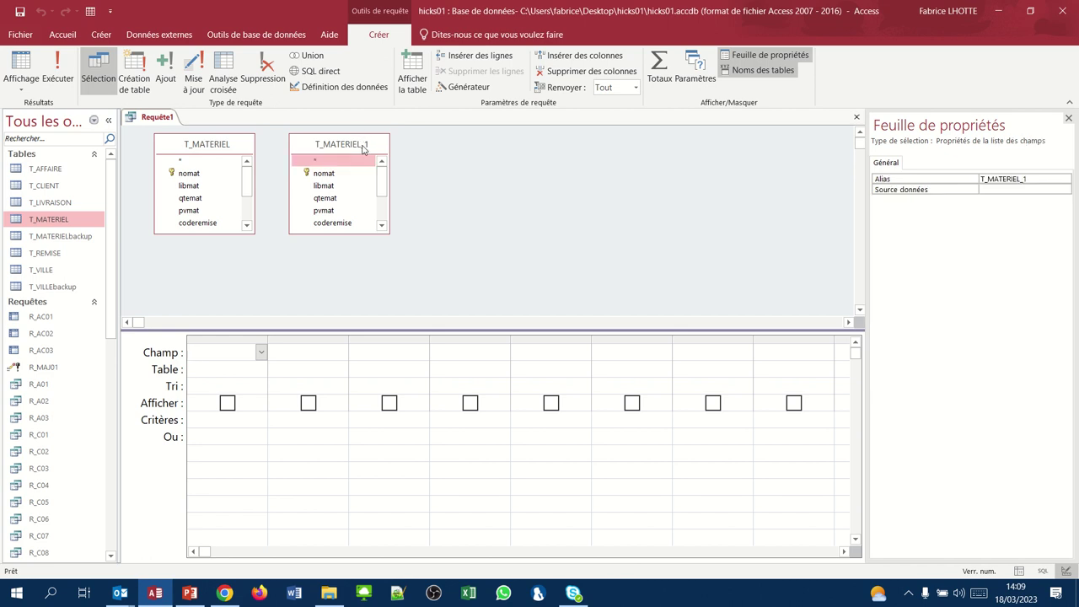
key("Delete")
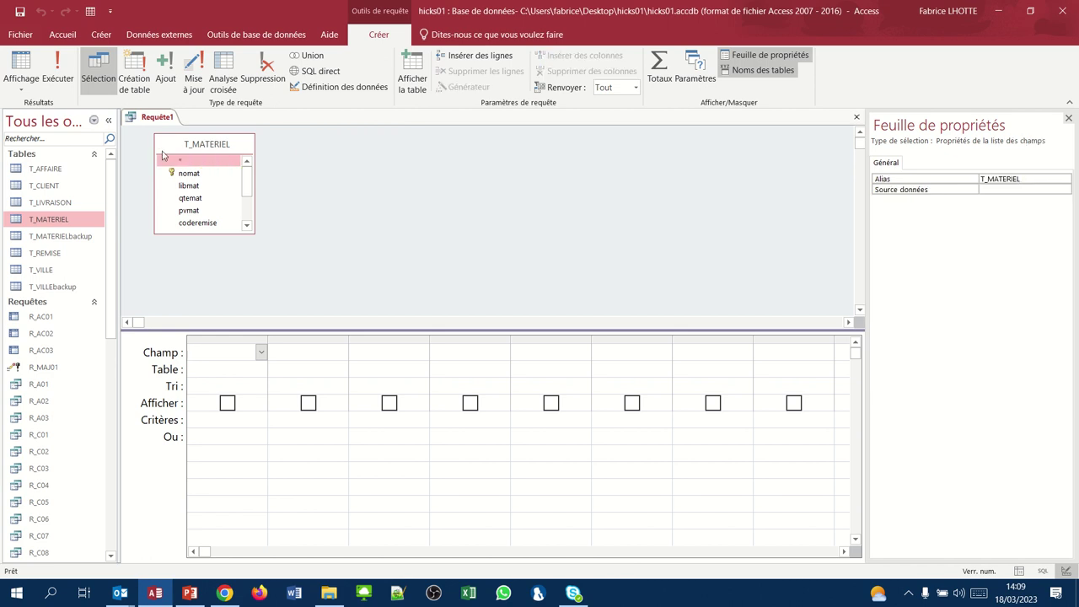
- Add the nomat field to the query with the parameter criterion [Quel est le numéro de matériel :]
left_click(179, 175)
double_click(179, 175)
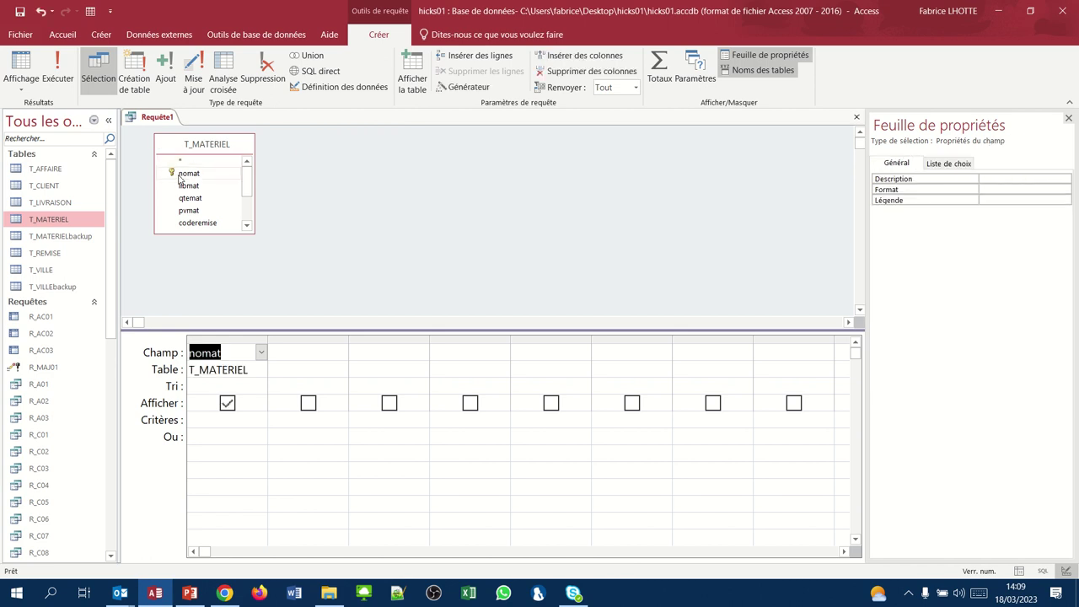
left_click(205, 422)
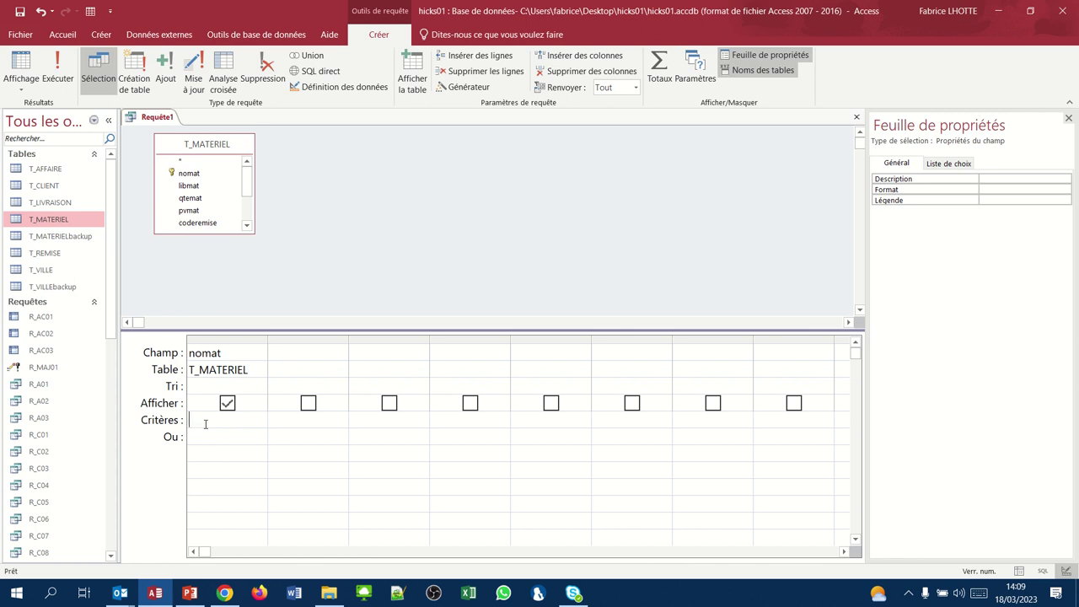
type("[")
type("Quel ")
type("est le numéro ")
type("de matériel")
type(":")
key("Return")
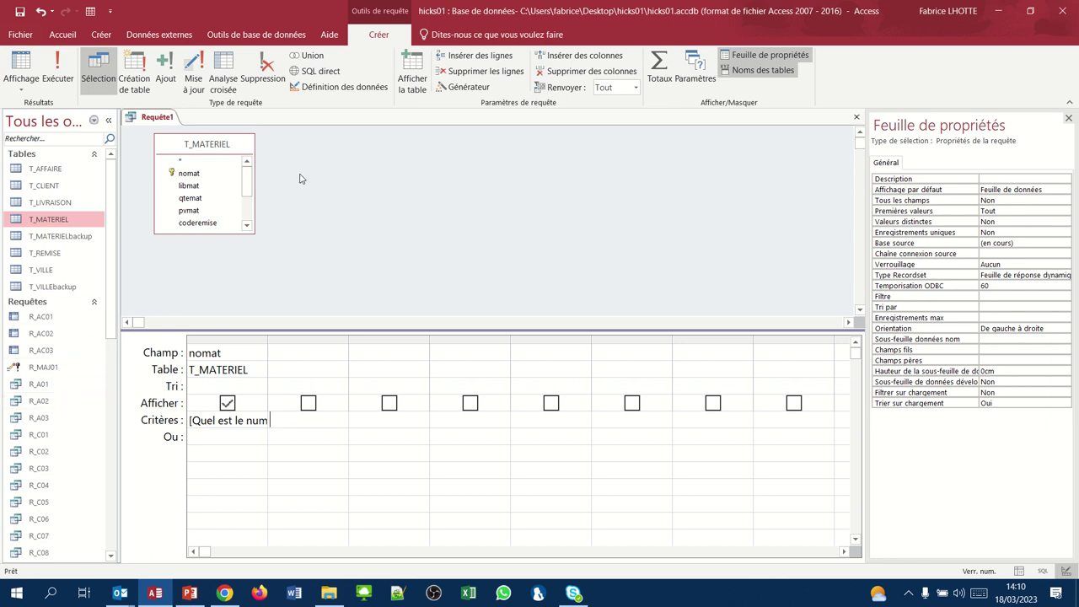
- Convert the query to an update query and add the pvmat field with the update expression [pvmat]*1,1
left_click(192, 87)
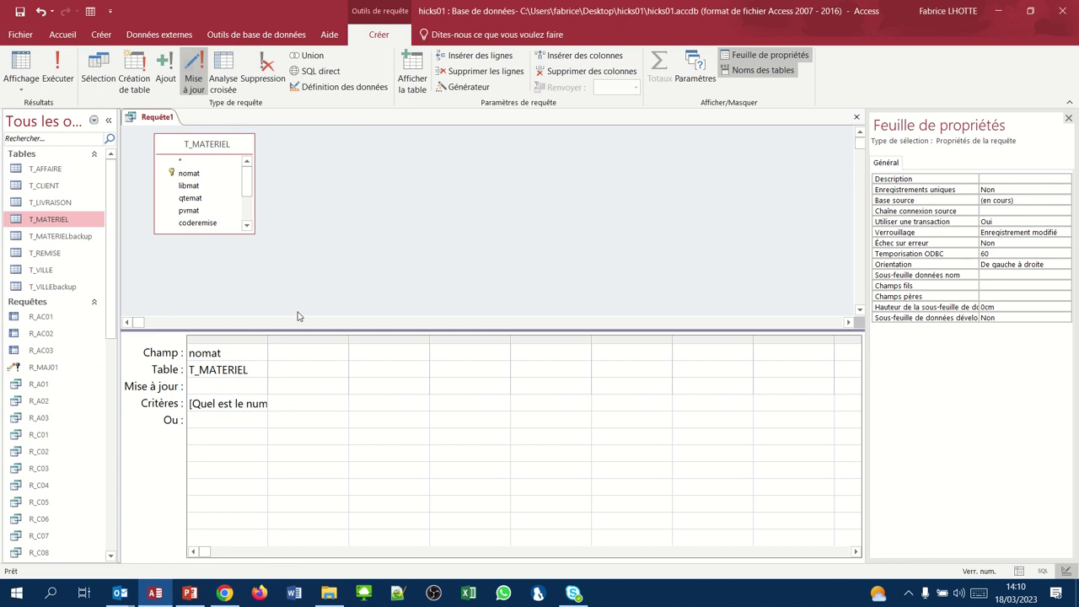
double_click(201, 213)
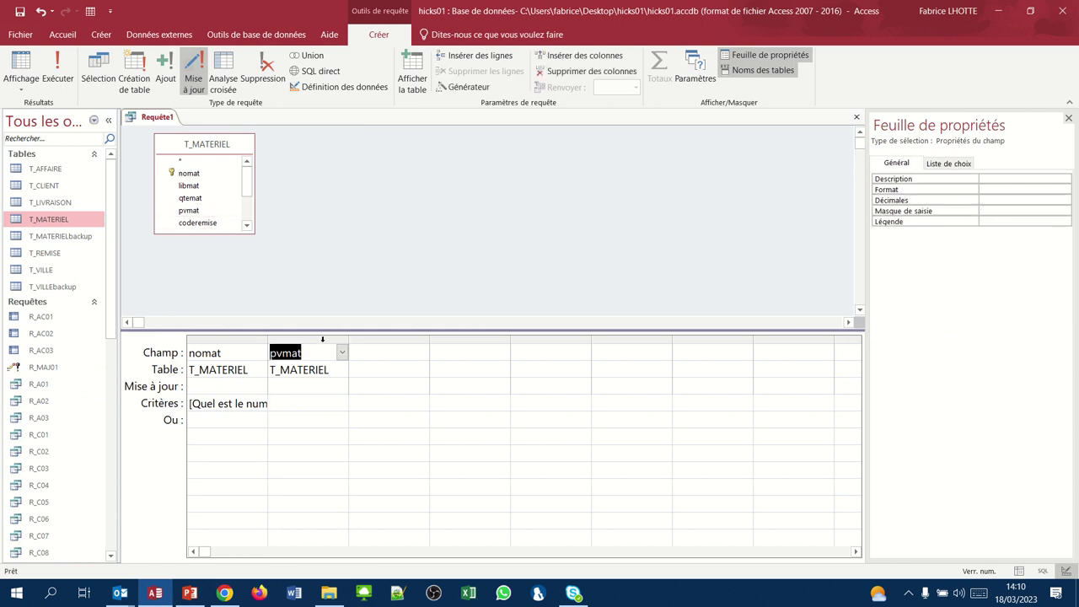
left_click(309, 387)
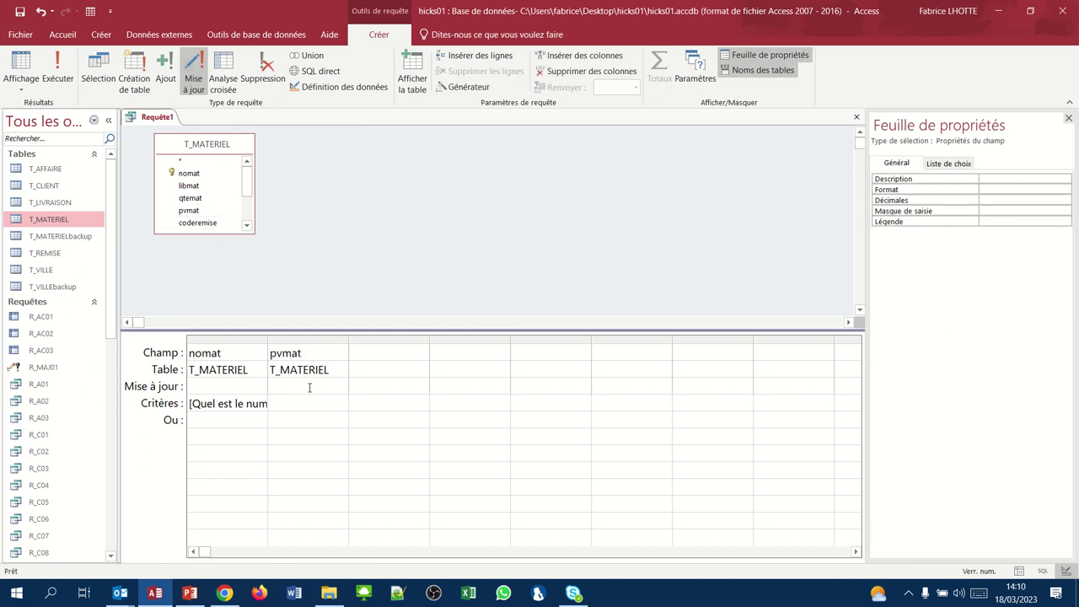
type("[pvmat ]*1,1")
- Close the update query and save it as R_MAJ02
left_click(862, 118)
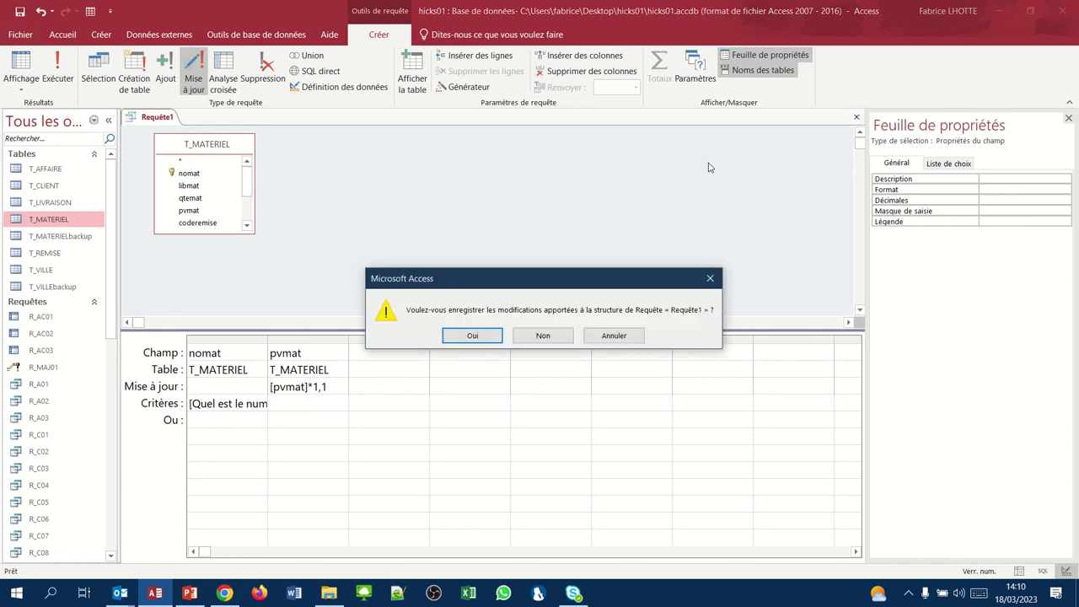
left_click(482, 336)
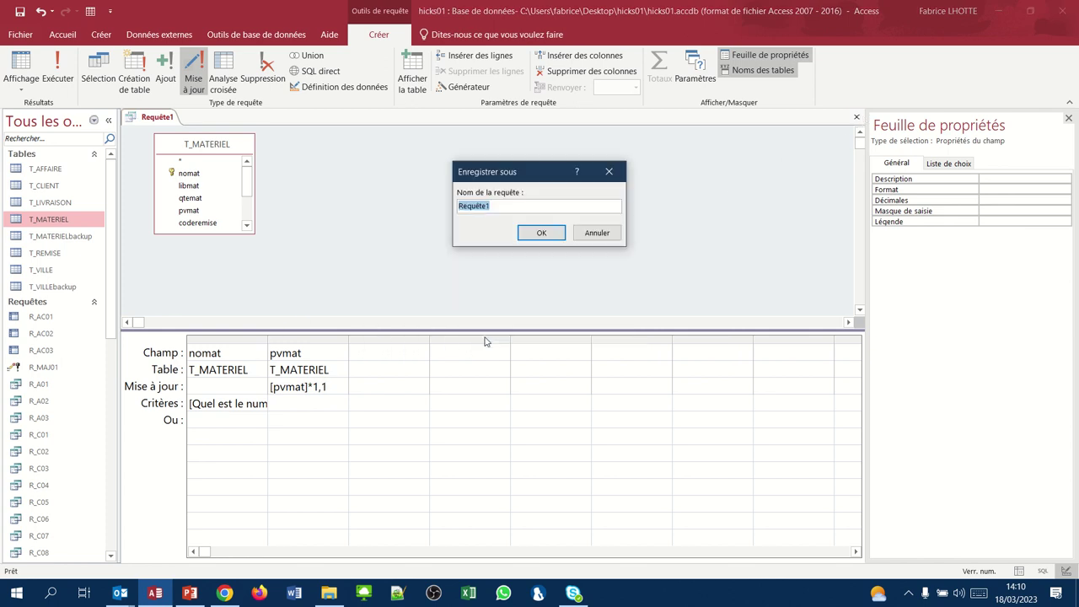
type("R_MAJ02")
key("Return")
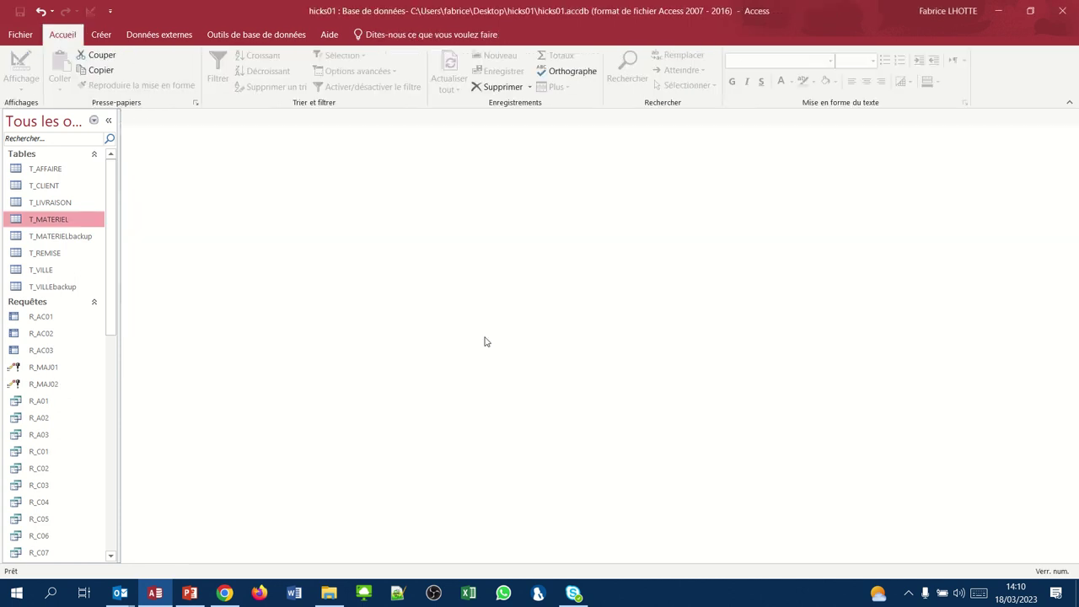
- Run the R_MAJ02 query for material number 2 and accept the record update
double_click(48, 388)
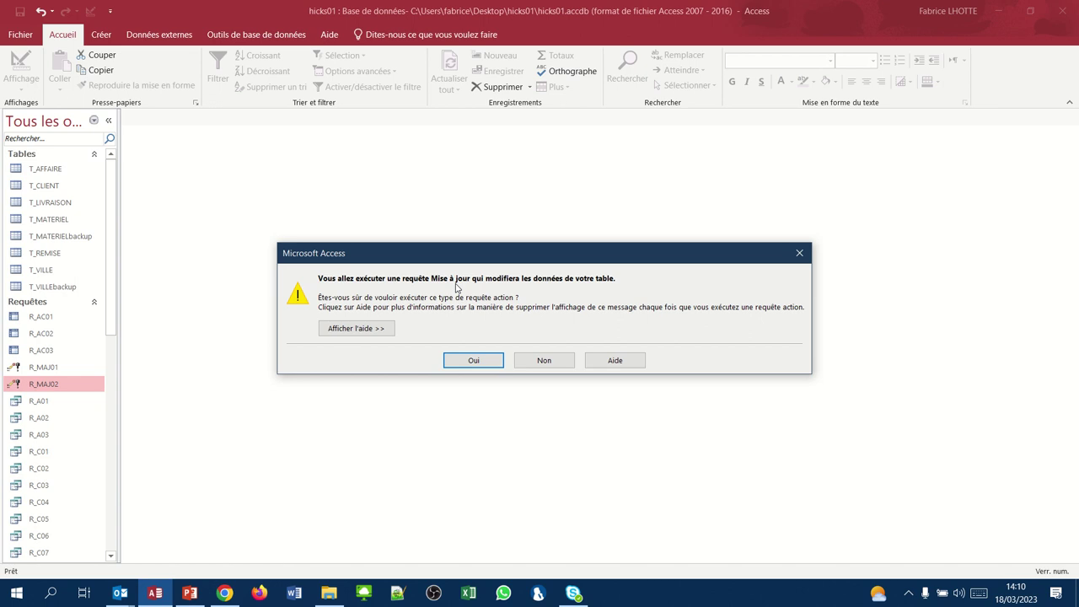
left_click(473, 361)
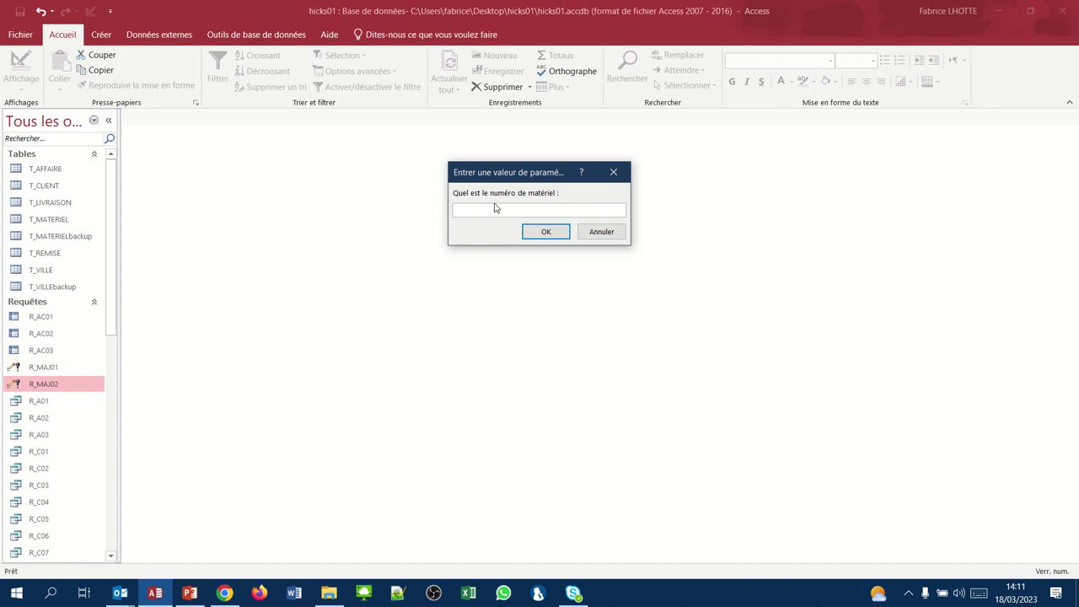
type("2")
key("Return")
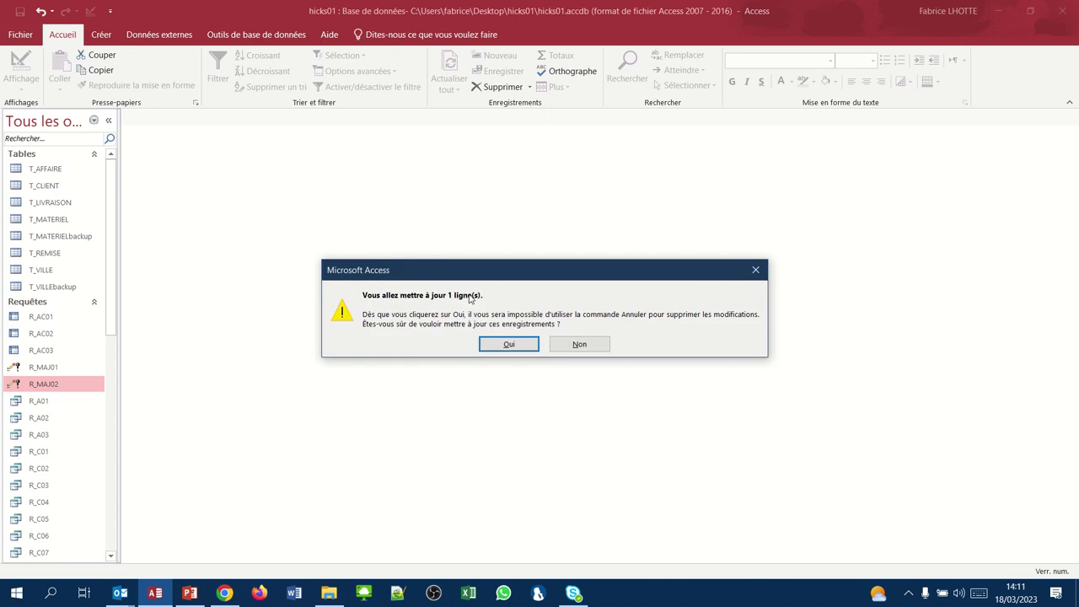
left_click(498, 346)
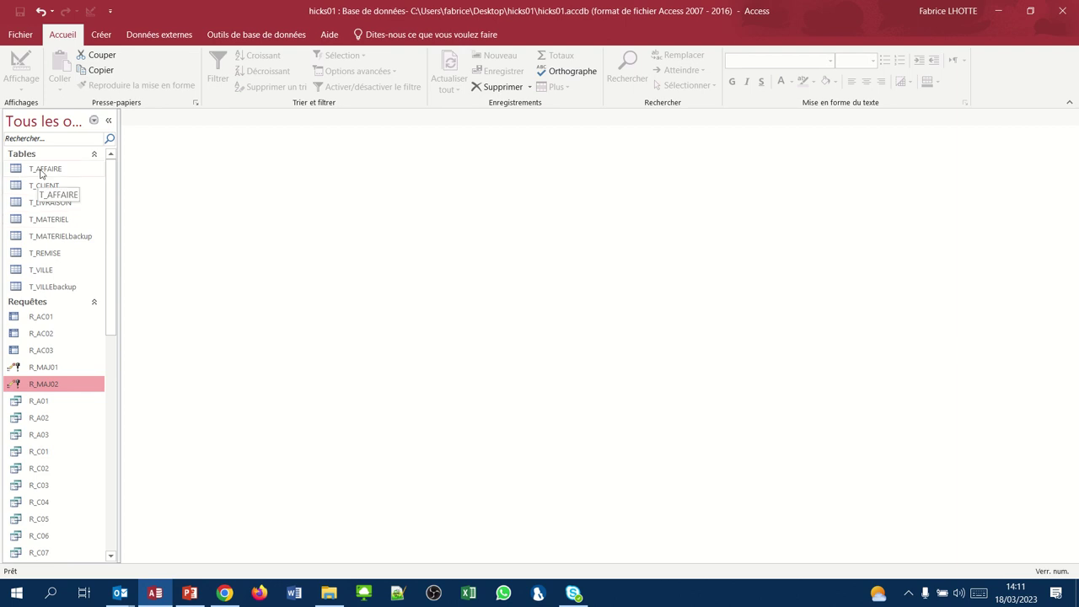
- Open the T_MATERIEL table and check the pvmat price of material number 2
double_click(45, 221)
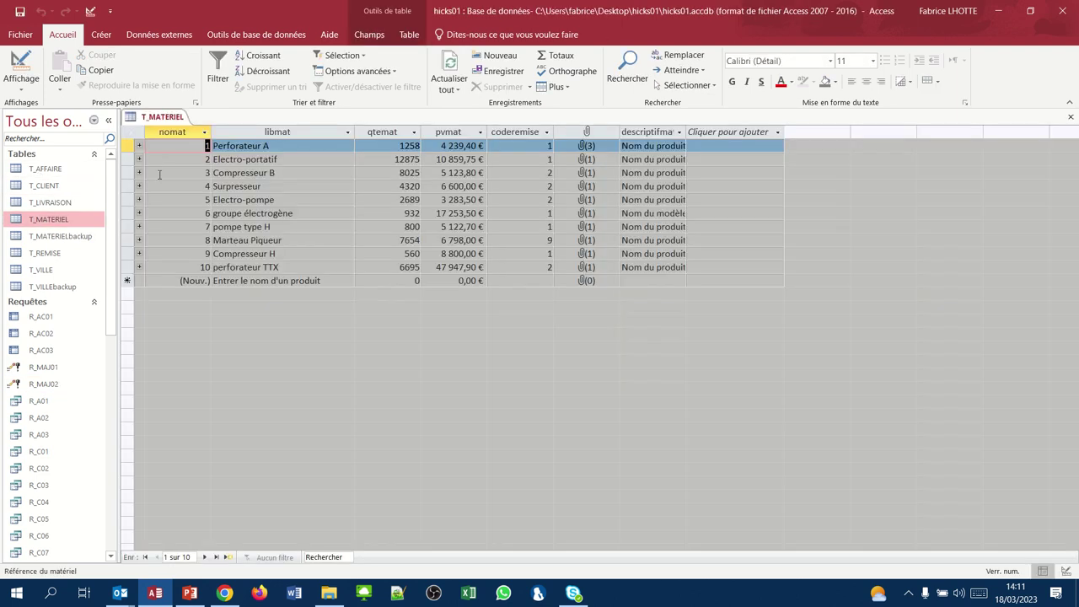
left_click(431, 158)
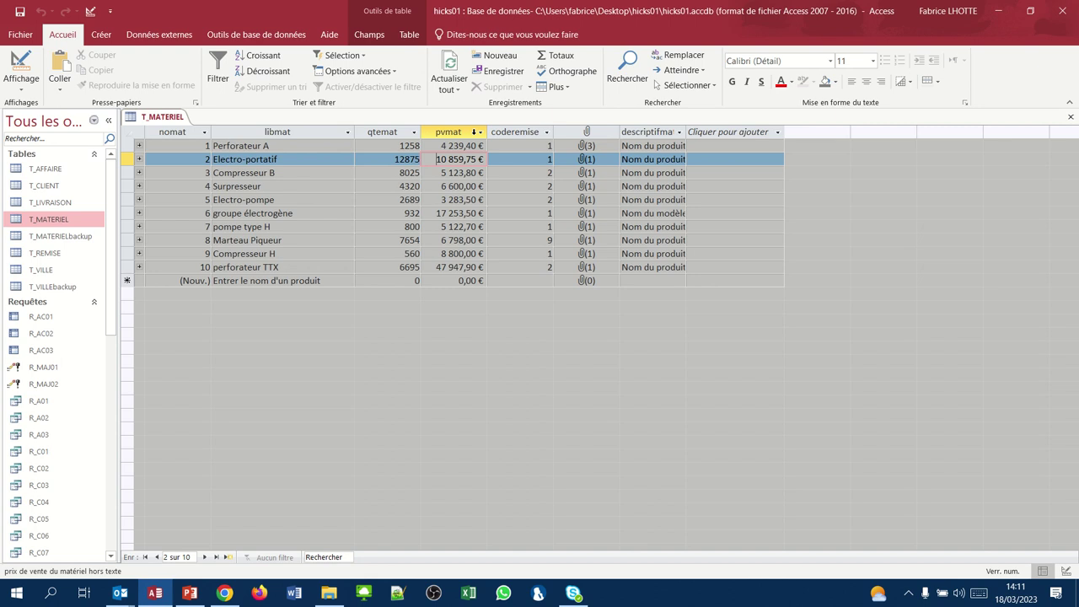
mouse_move(472, 17)
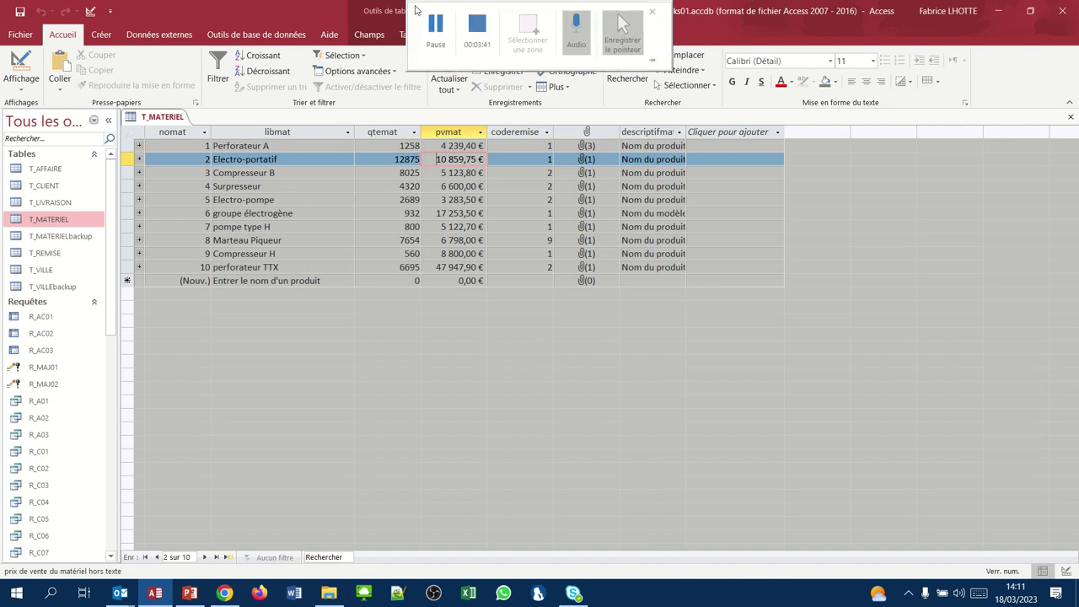